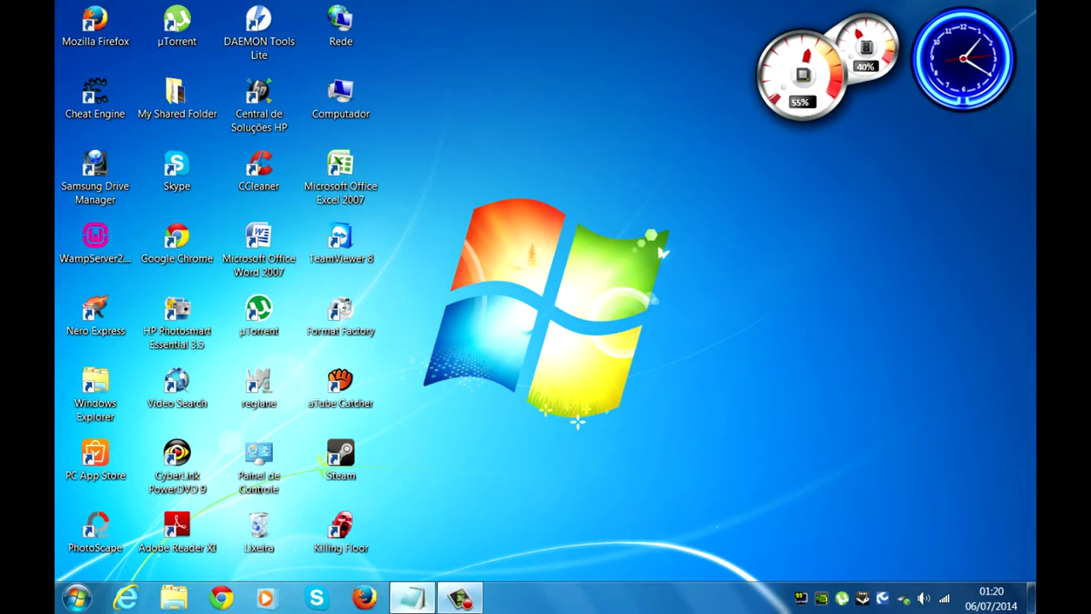
Copy the MediaFire cheatengine61.rar link from the Notepad note and open it in a Chrome page.
{"action": "left_click", "coordinate": [412, 596]}
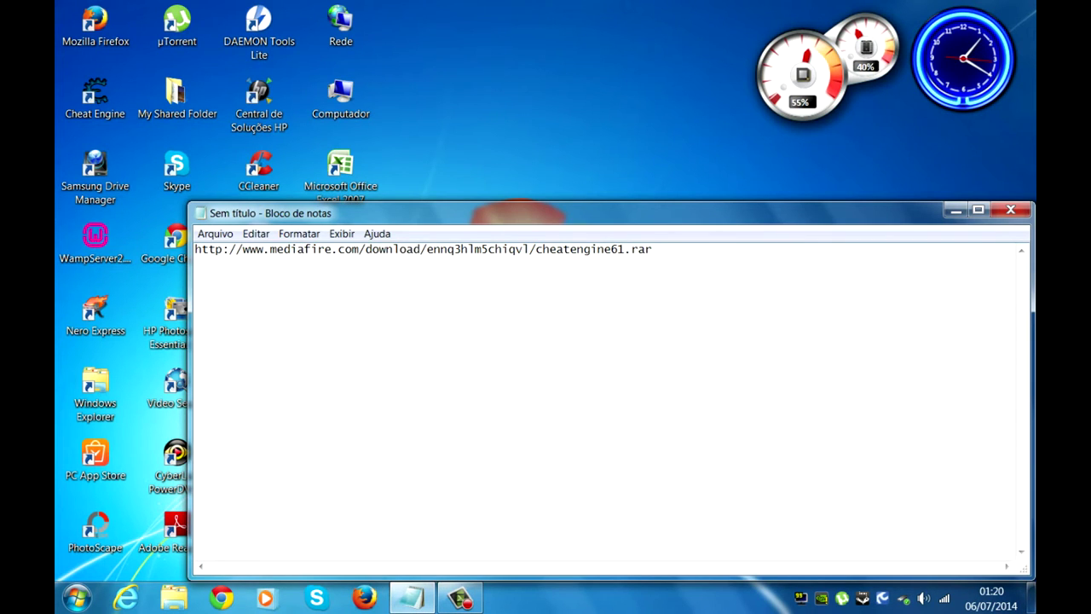
{"action": "key", "text": "ctrl+a"}
{"action": "key", "text": "ctrl+c"}
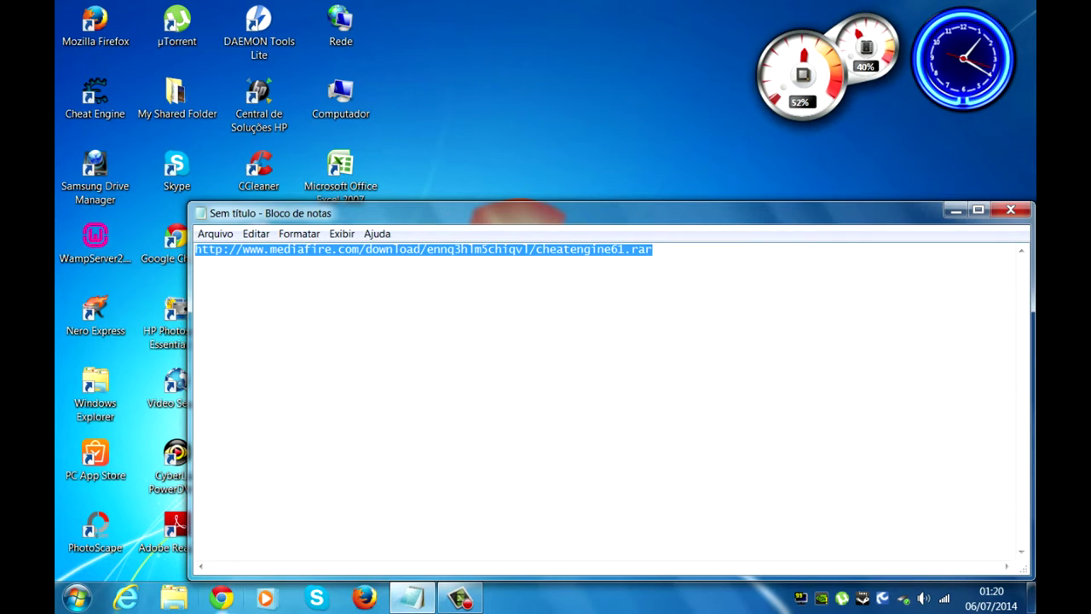
{"action": "left_click", "coordinate": [955, 210]}
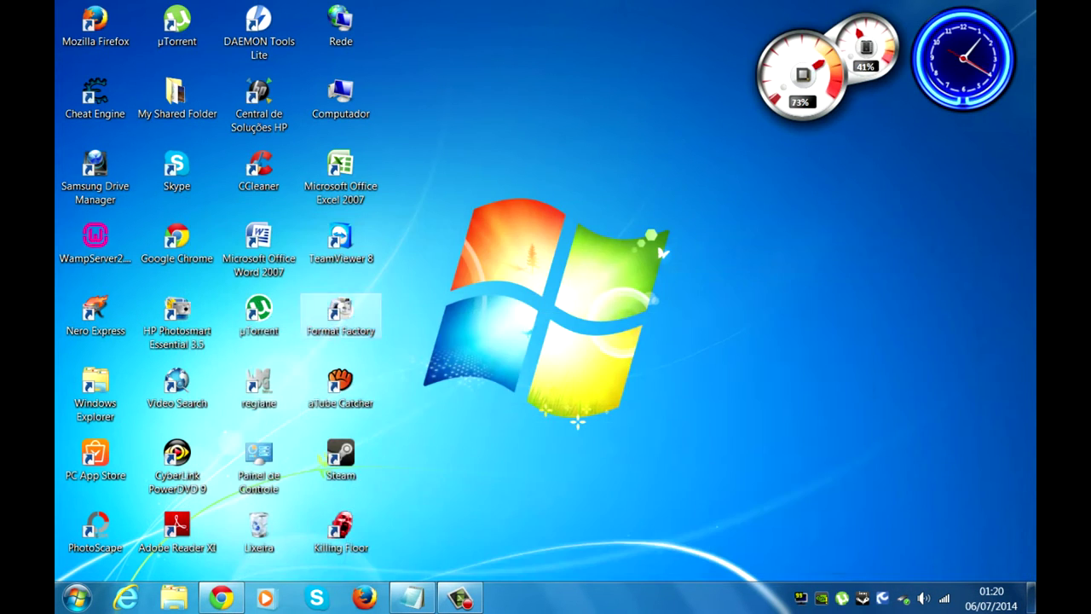
{"action": "left_click", "coordinate": [221, 597]}
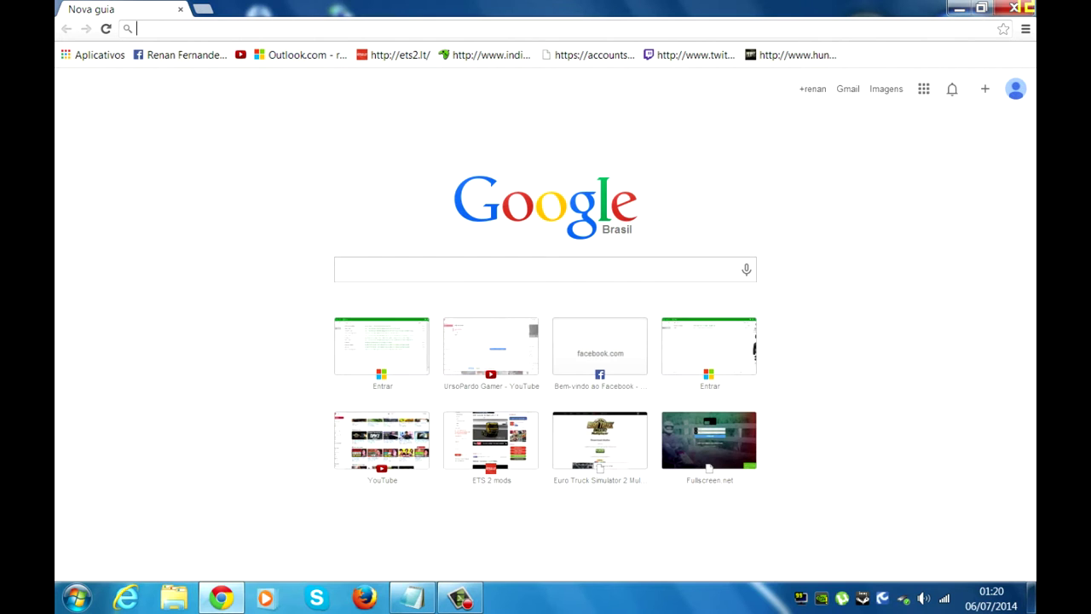
{"action": "key", "text": "ctrl+v"}
{"action": "key", "text": "Return"}
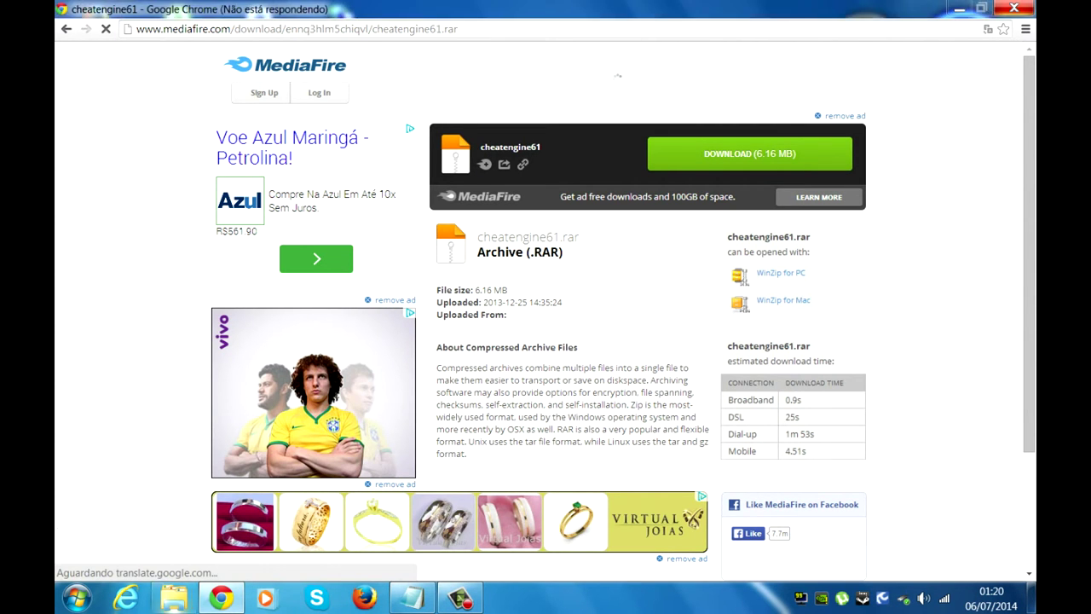
Look at the installer inside the cheatengine61 folder in Downloads, then close the Explorer window.
{"action": "key", "text": "super+d"}
{"action": "left_click", "coordinate": [174, 596]}
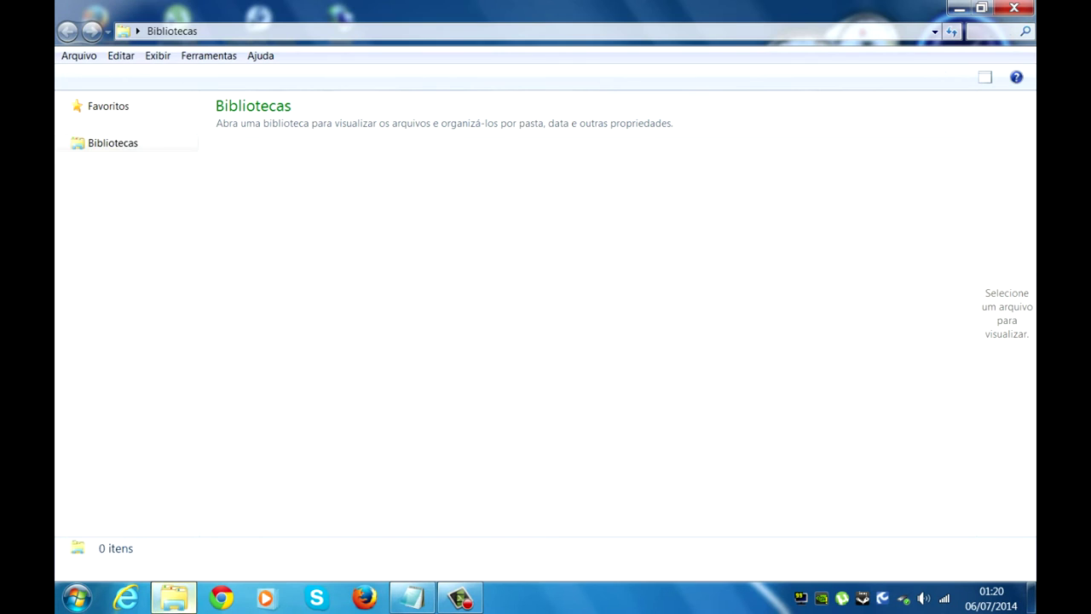
{"action": "left_click", "coordinate": [120, 161]}
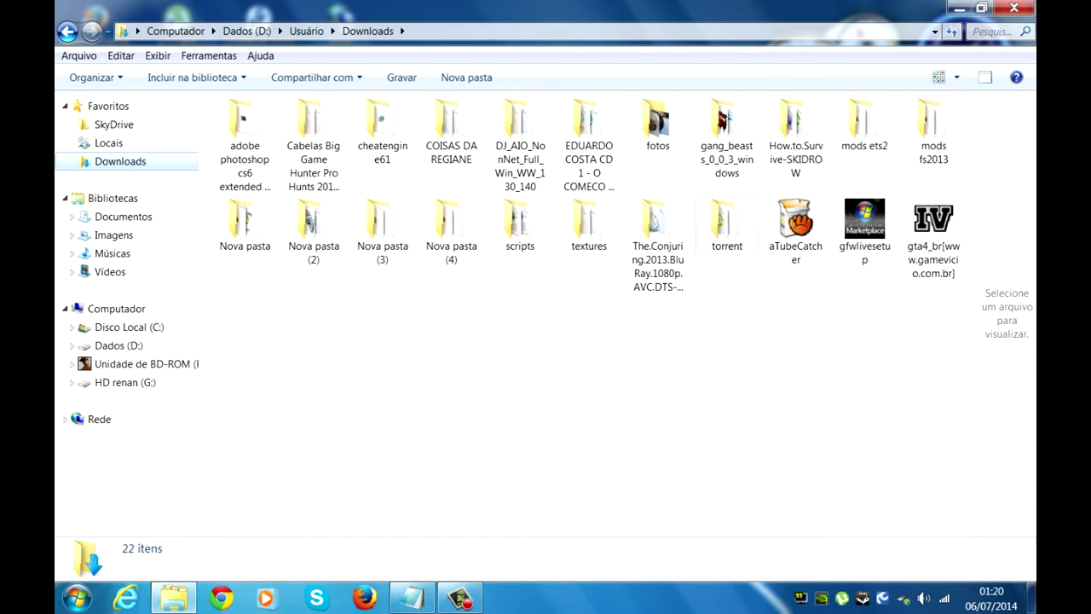
{"action": "mouse_move", "coordinate": [724, 234]}
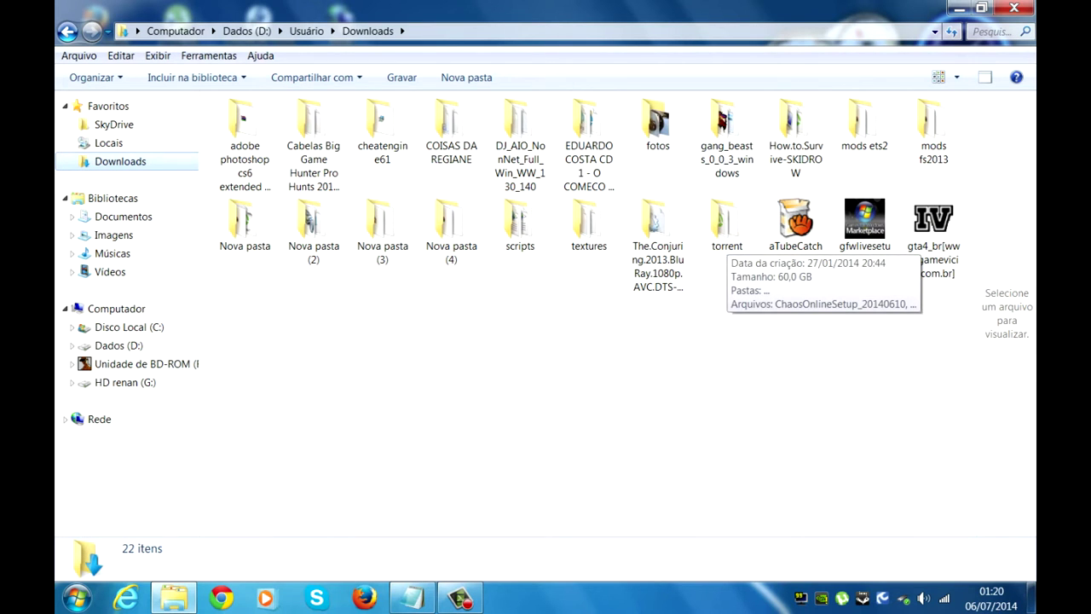
{"action": "double_click", "coordinate": [382, 126]}
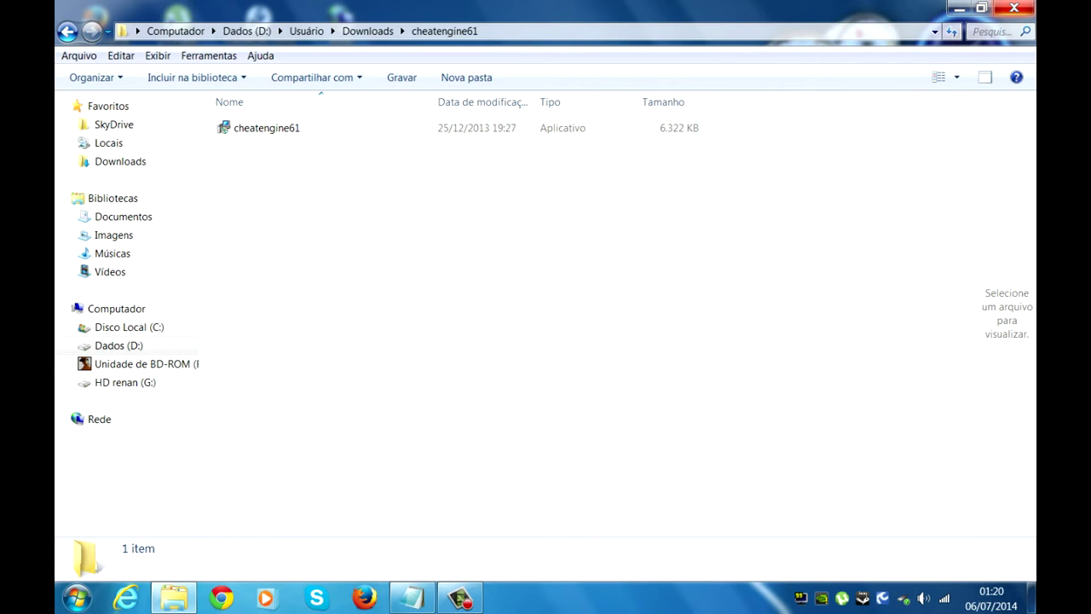
{"action": "left_click", "coordinate": [1014, 8]}
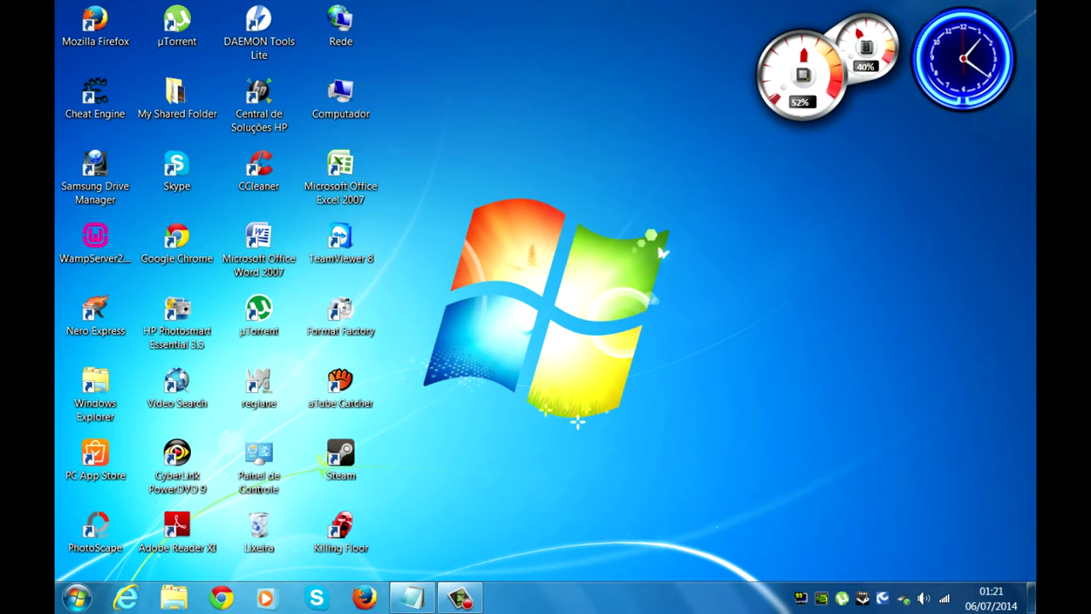
Close the Notepad note with the download link, saving it as a text file named asd.
{"action": "left_click", "coordinate": [412, 597]}
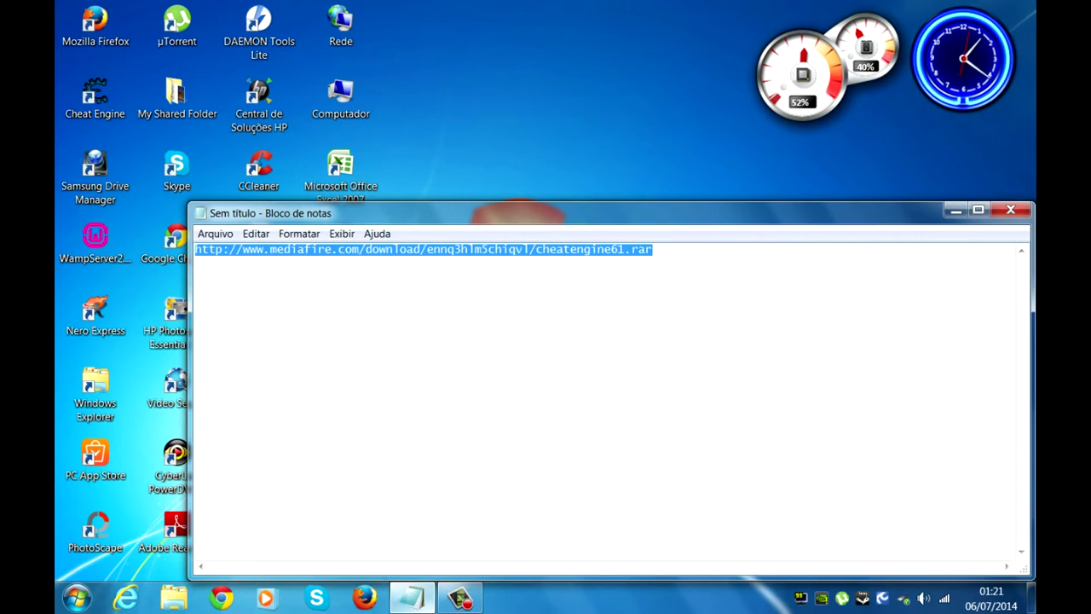
{"action": "key", "text": "alt+F4"}
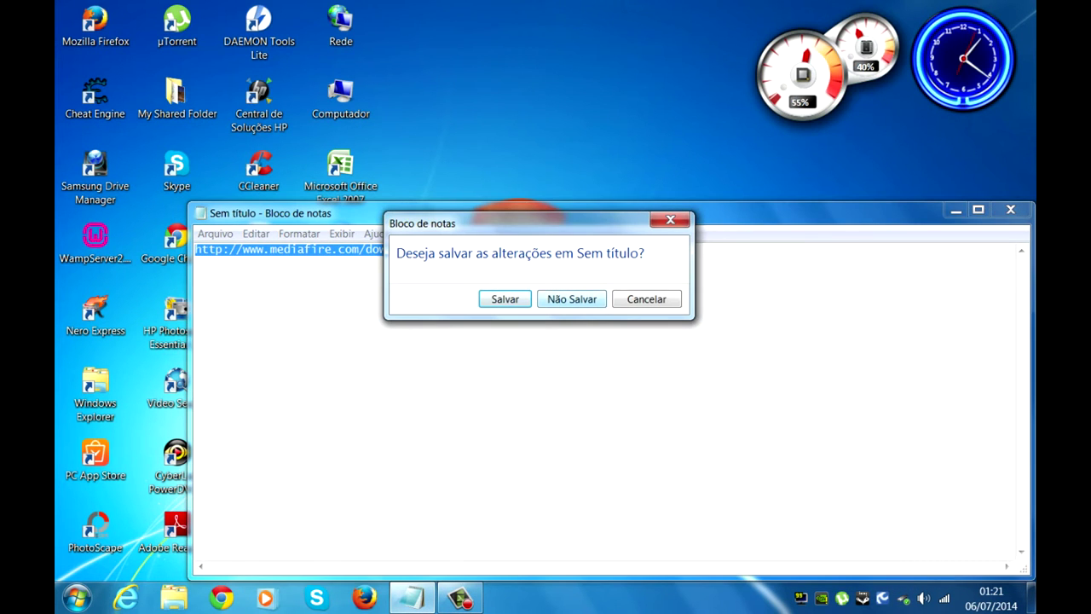
{"action": "key", "text": "Return"}
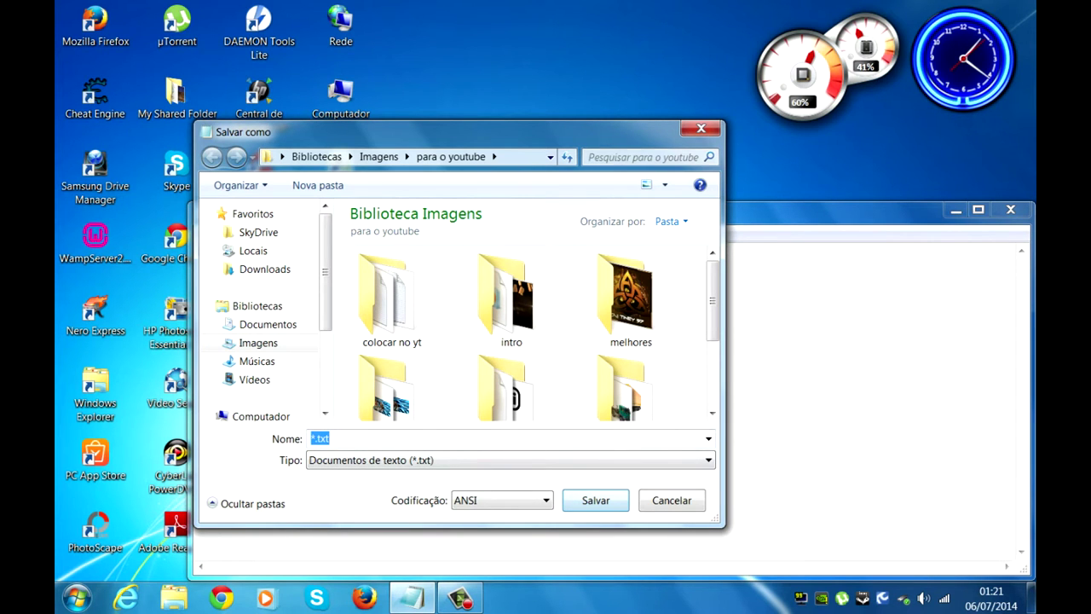
{"action": "type", "text": "asd"}
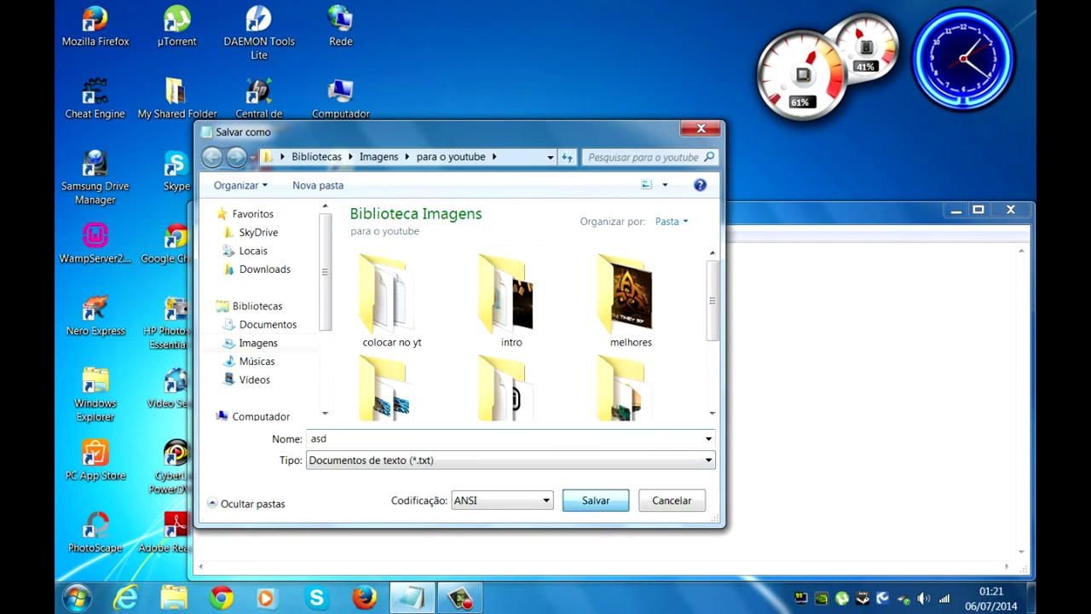
{"action": "key", "text": "Return"}
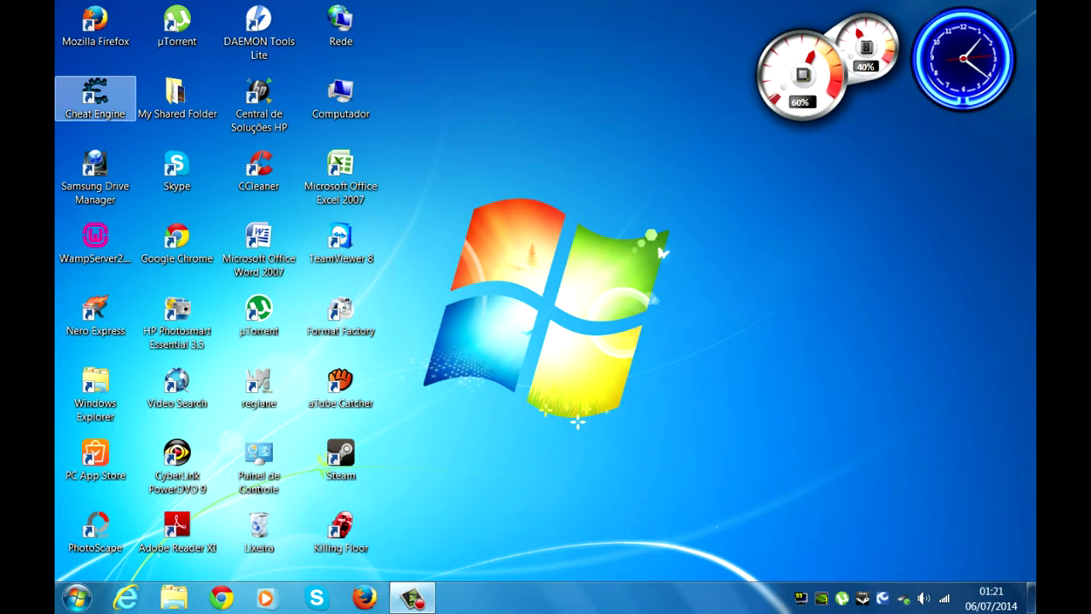
Launch Cheat Engine and place its restored window near the top of the desktop.
{"action": "double_click", "coordinate": [95, 98]}
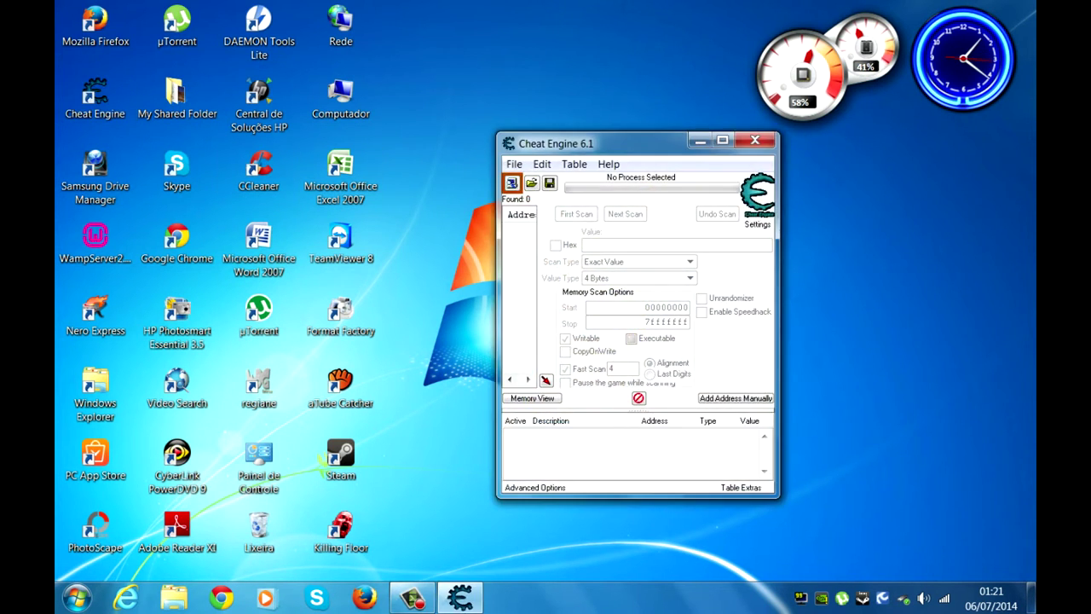
{"action": "left_click", "coordinate": [731, 139]}
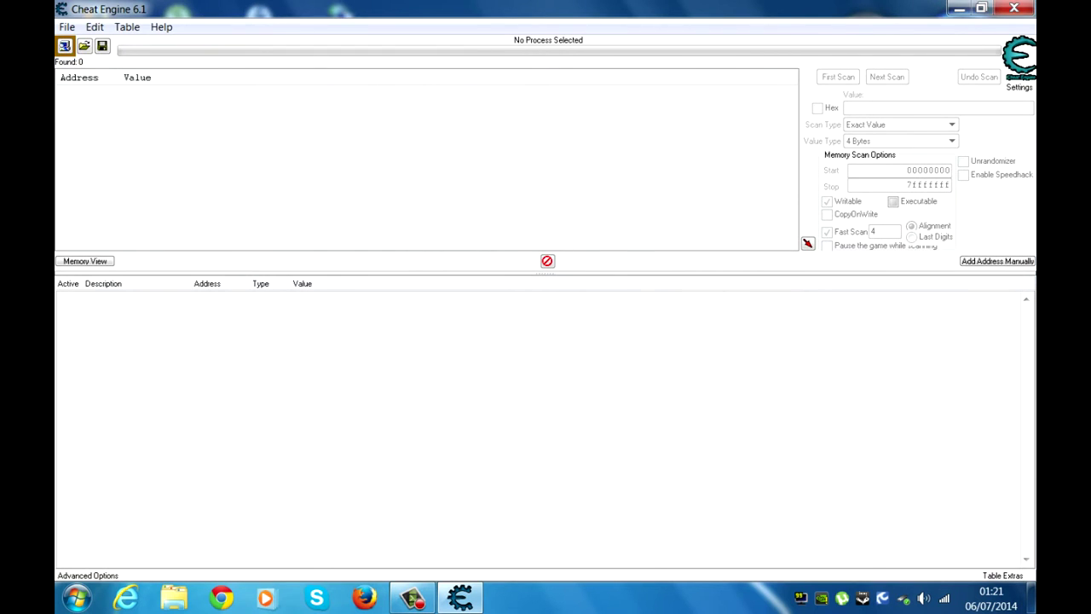
{"action": "left_click", "coordinate": [981, 8]}
{"action": "left_click_drag", "start_coordinate": [596, 142], "coordinate": [497, 26]}
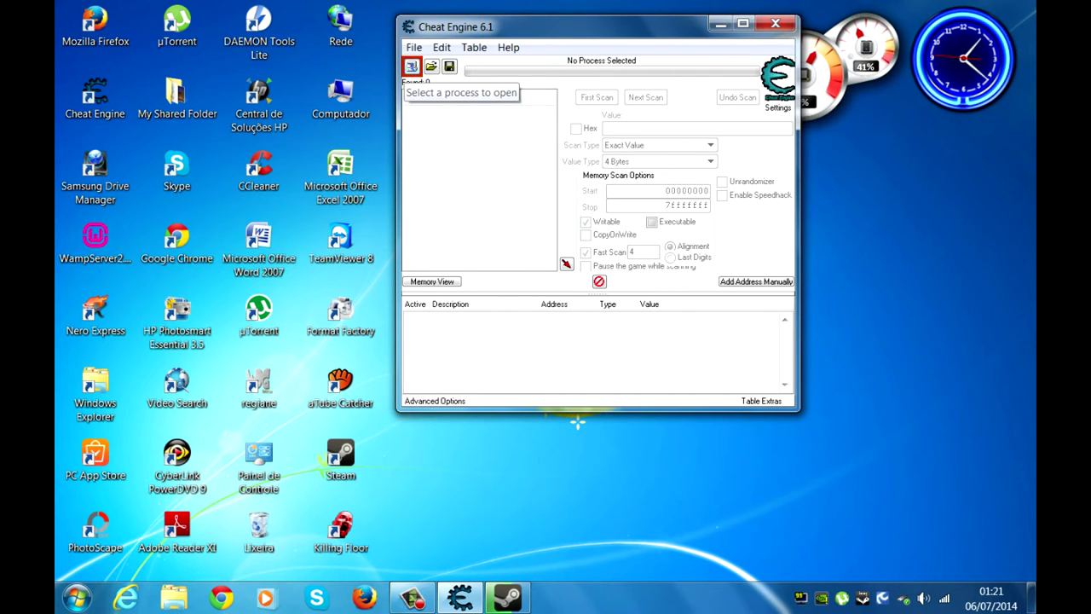
Open the Steam.exe process in Cheat Engine from the process list.
{"action": "left_click", "coordinate": [412, 67]}
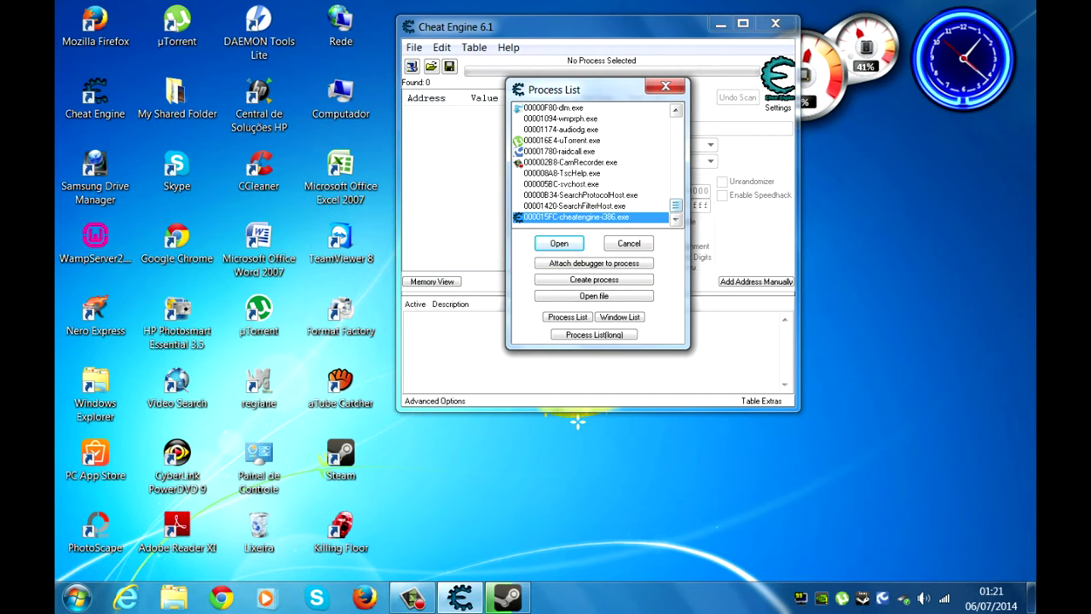
{"action": "key", "text": "Escape"}
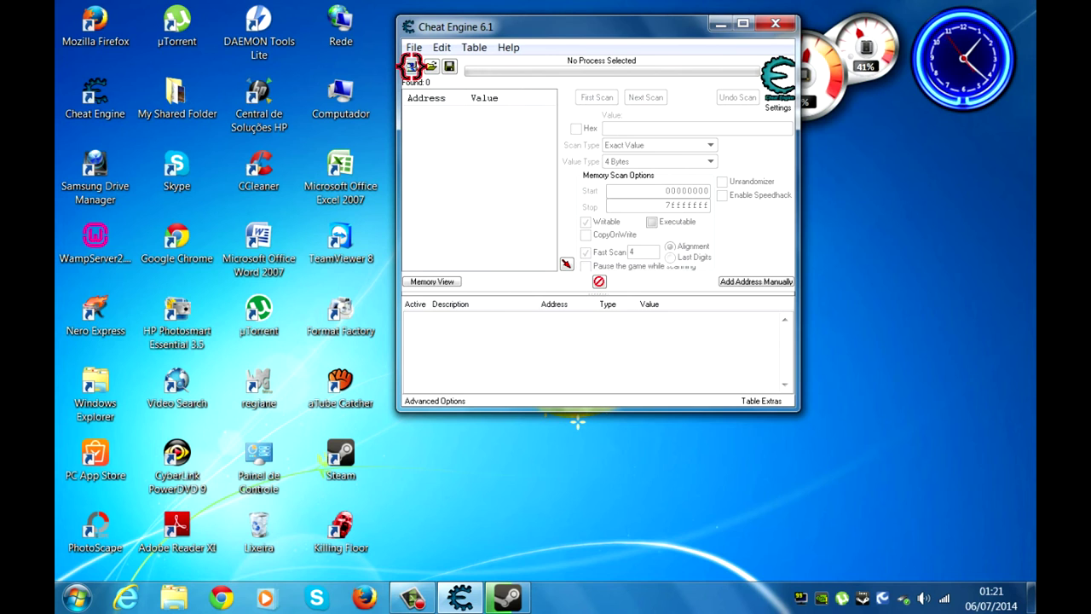
{"action": "left_click", "coordinate": [411, 66]}
{"action": "scroll", "coordinate": [597, 162], "scroll_direction": "up", "scroll_amount": 2}
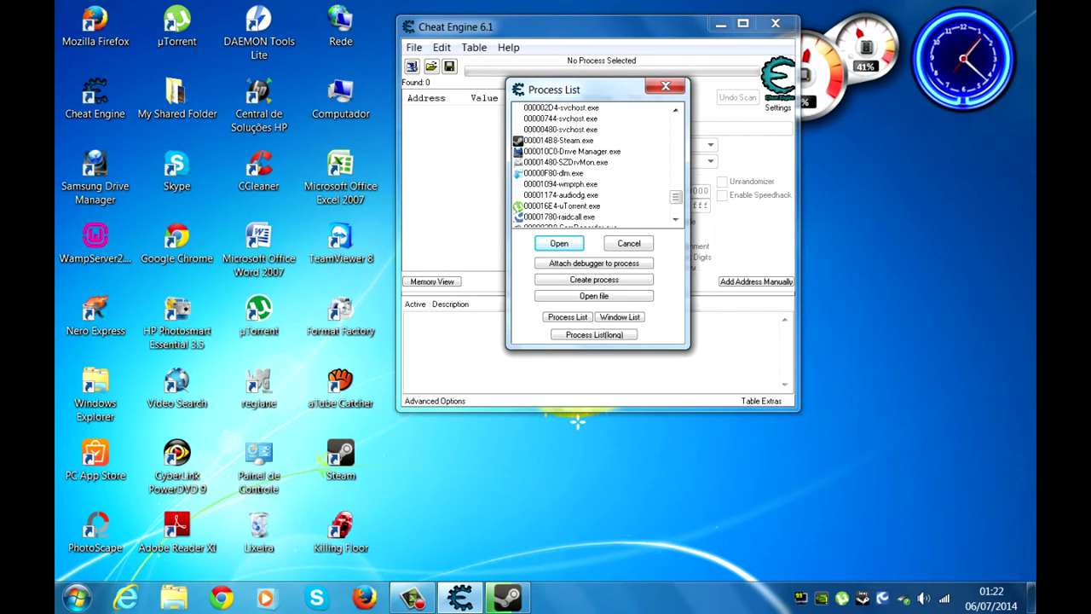
{"action": "left_click", "coordinate": [559, 140]}
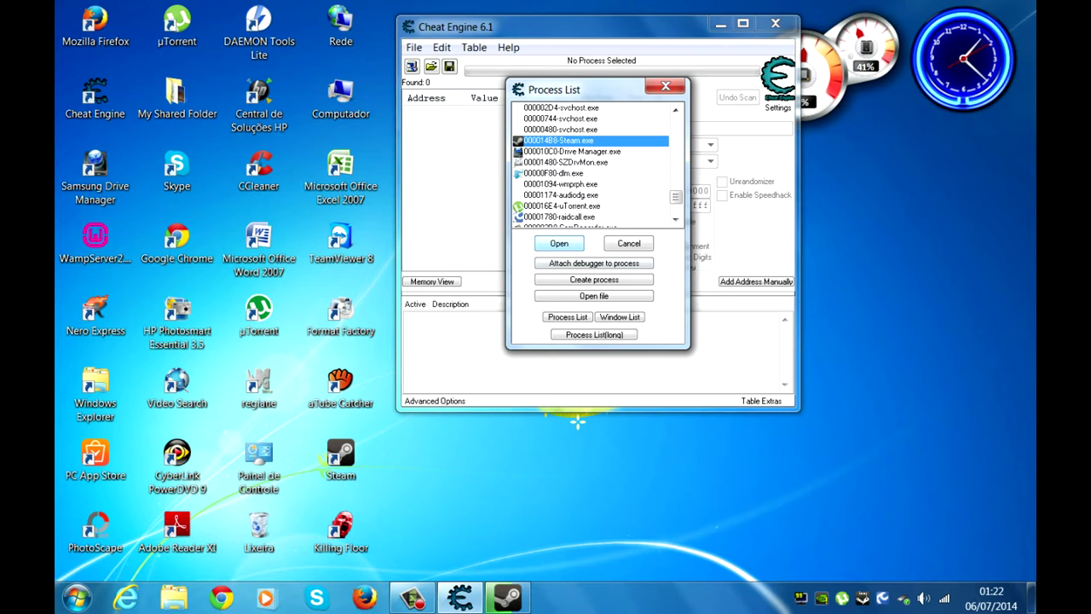
{"action": "key", "text": "Return"}
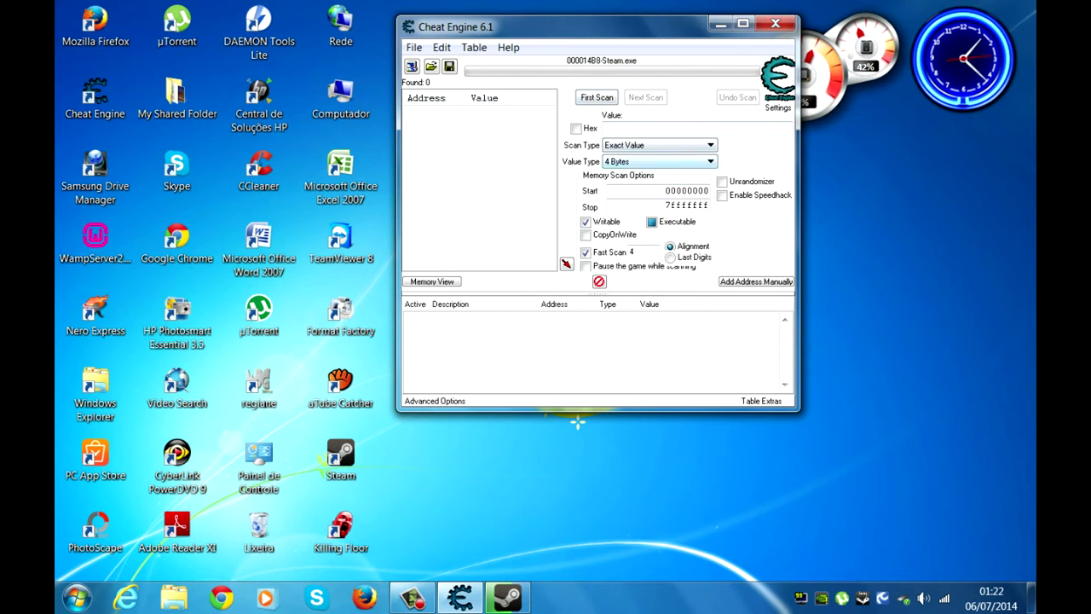
Turn off the Writable and Fast Scan options, and enable Speedhack with its speed set to 0.1.
{"action": "key", "text": "Tab"}
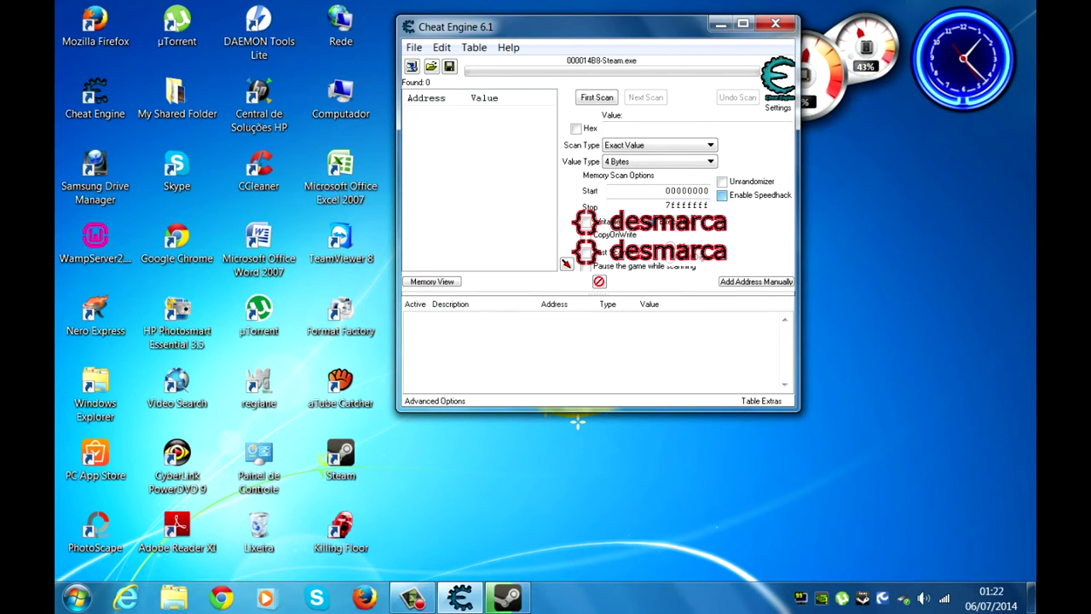
{"action": "left_click", "coordinate": [722, 194]}
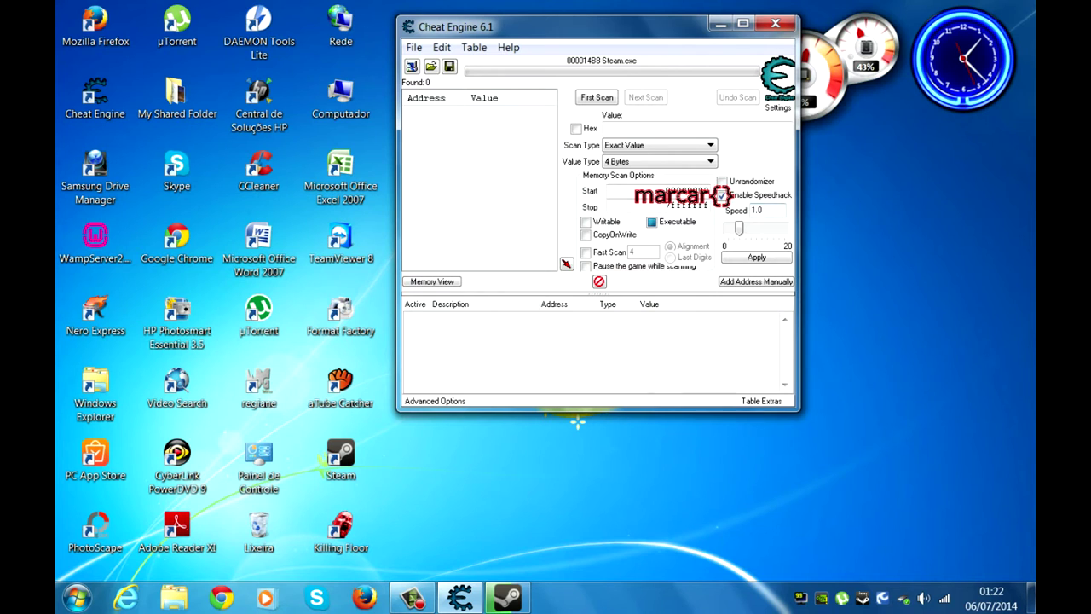
{"action": "left_click_drag", "start_coordinate": [738, 228], "coordinate": [757, 210]}
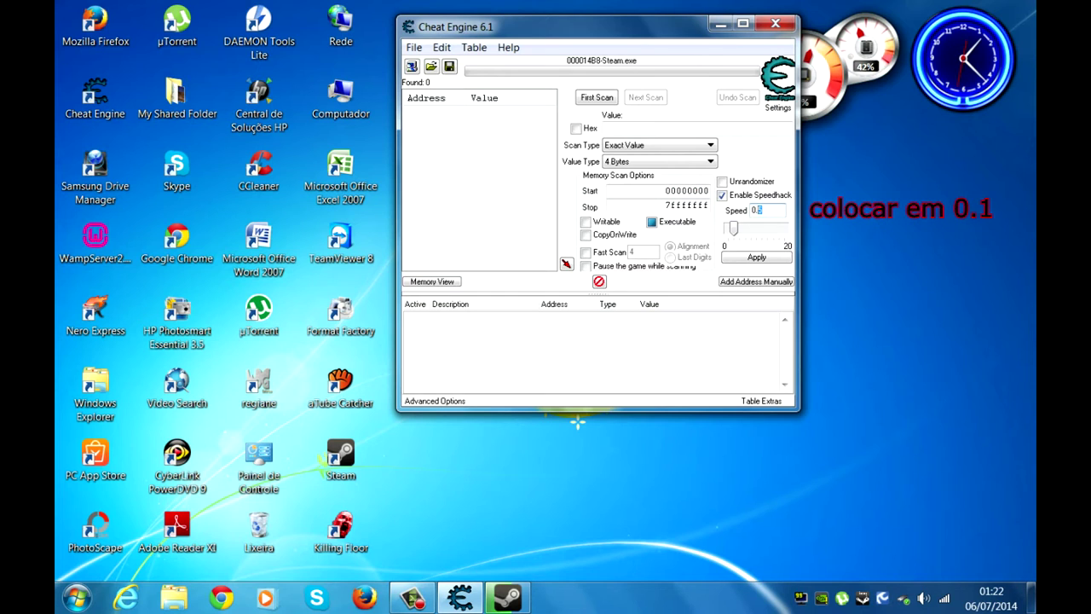
{"action": "type", "text": "1"}
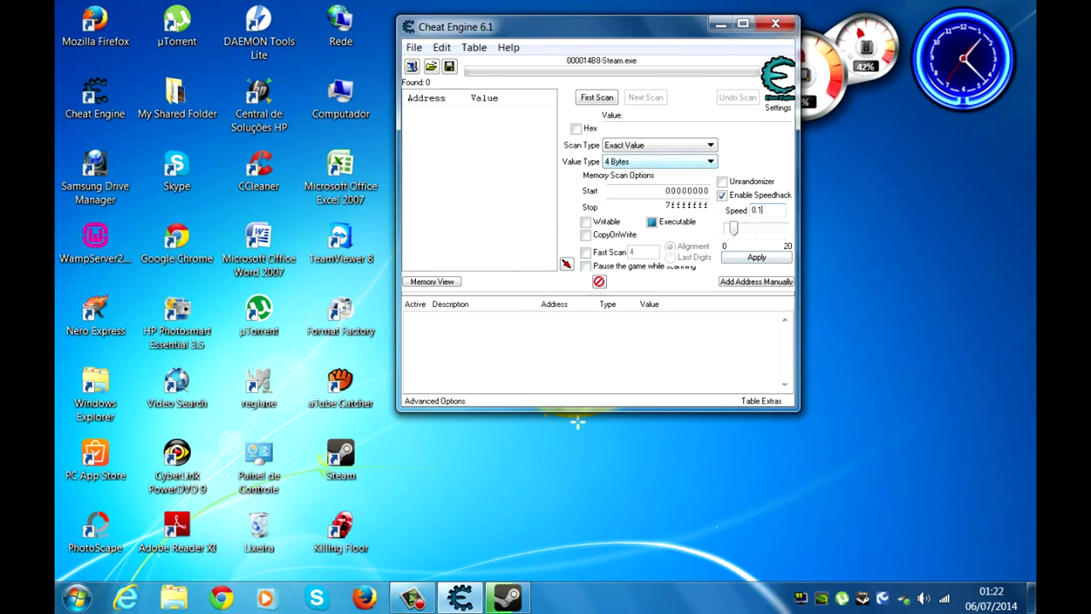
Set the scan's value type to Binary and apply the speedhack.
{"action": "key", "text": "alt+Down"}
{"action": "key", "text": "Up"}
{"action": "key", "text": "Up"}
{"action": "key", "text": "Up"}
{"action": "key", "text": "Return"}
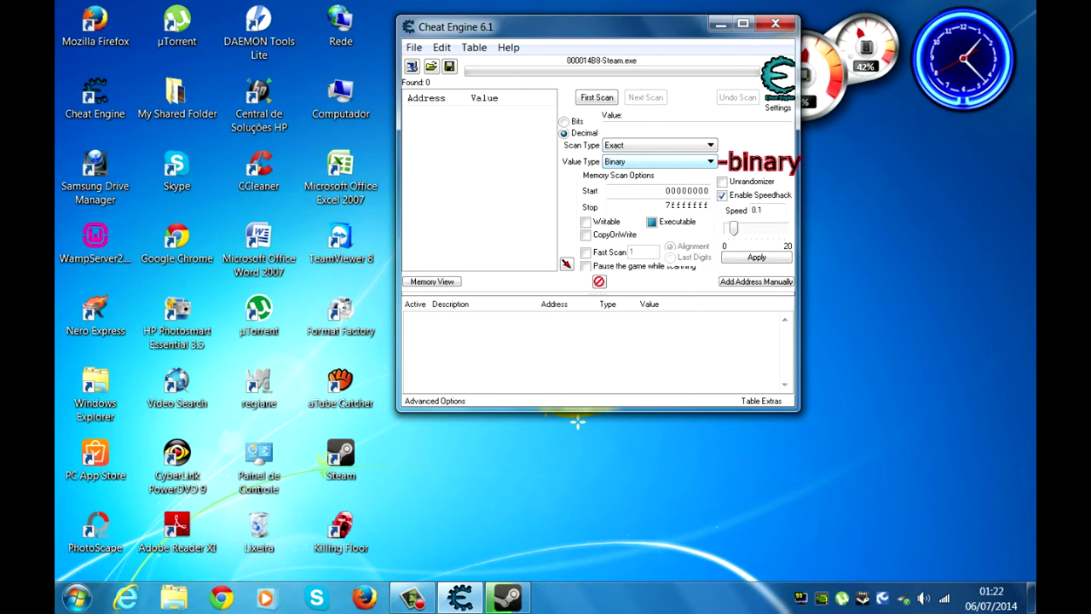
{"action": "key", "text": "alt+Down"}
{"action": "key", "text": "Return"}
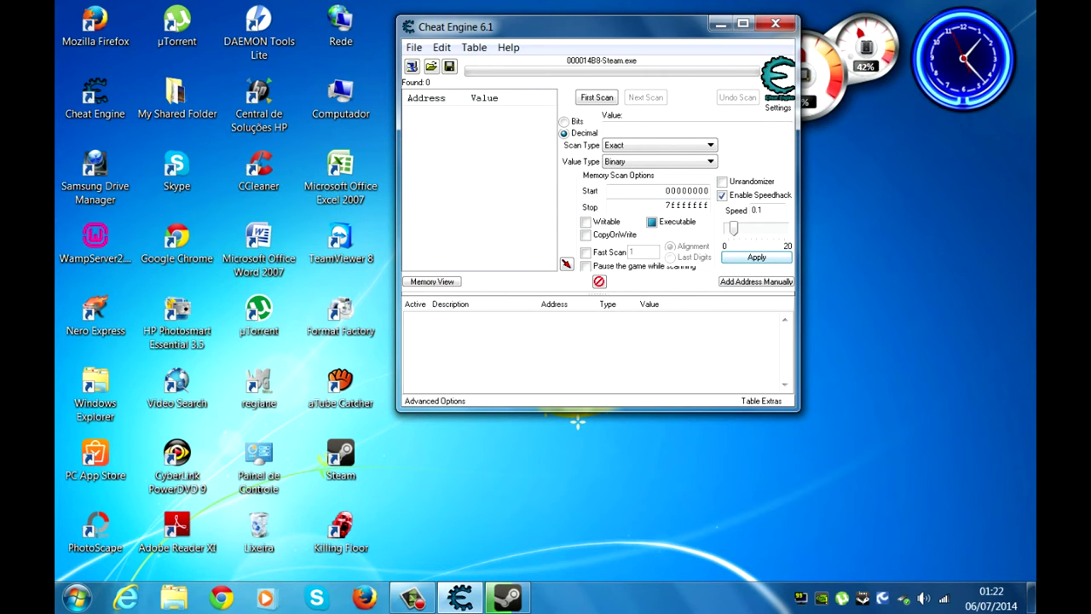
Minimize Cheat Engine, switch to Steam and move the Killing Floor update dialog over to the game list side.
{"action": "left_click", "coordinate": [720, 24]}
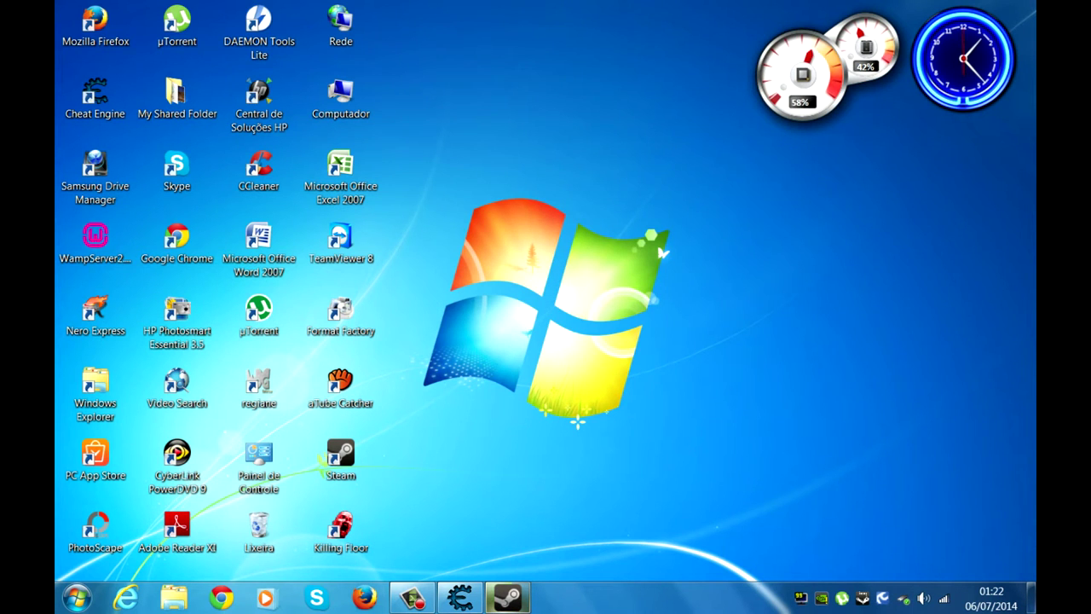
{"action": "left_click", "coordinate": [507, 596]}
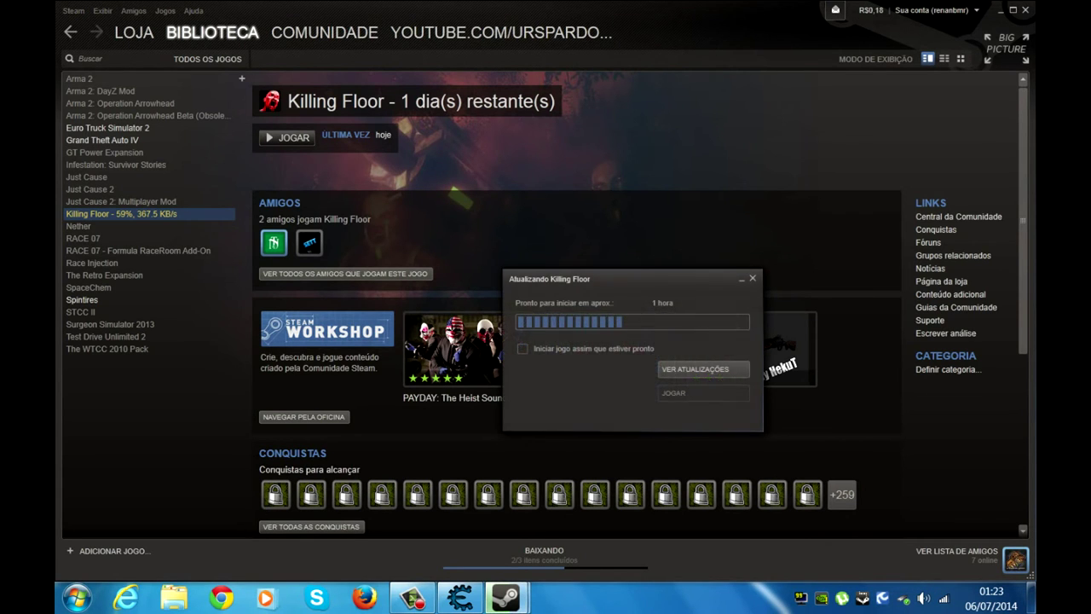
{"action": "left_click_drag", "start_coordinate": [596, 278], "coordinate": [367, 176]}
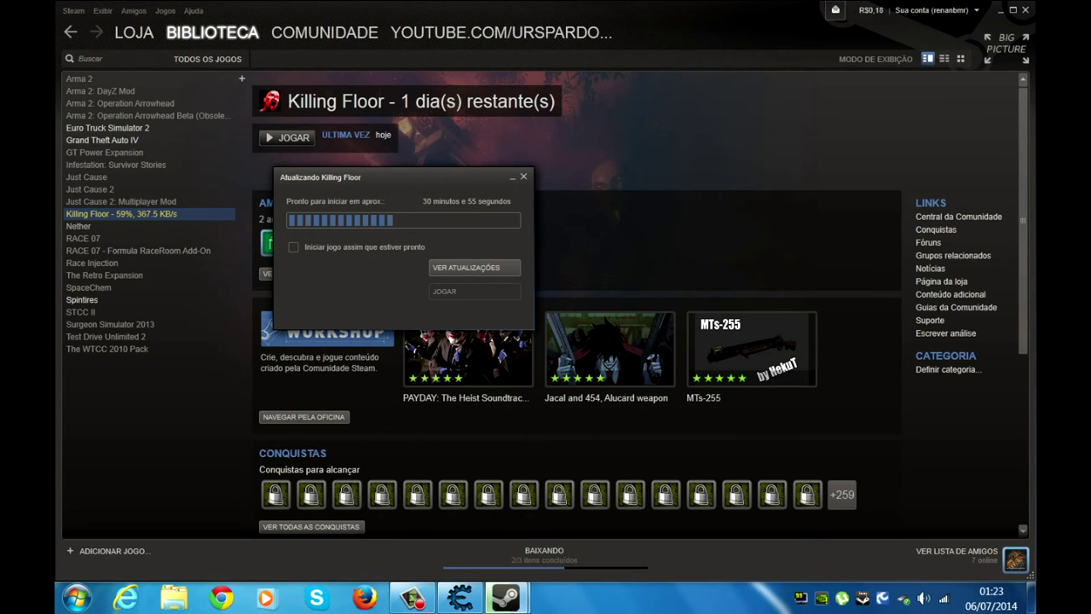
Bring Cheat Engine up beside the Killing Floor update dialog to compare settings and download progress, then minimize it.
{"action": "left_click", "coordinate": [460, 597]}
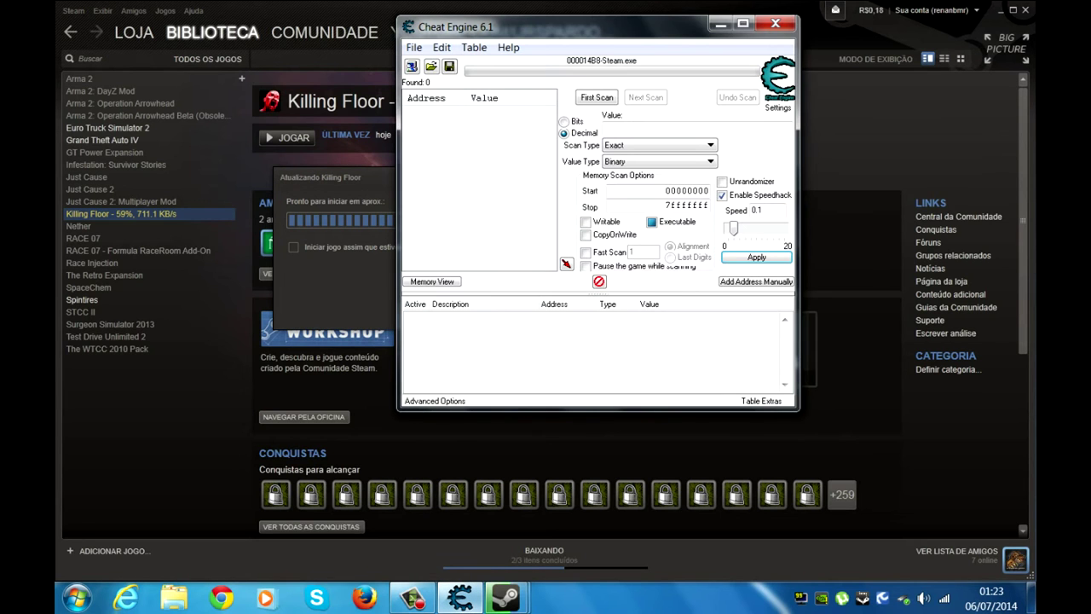
{"action": "left_click_drag", "start_coordinate": [511, 26], "coordinate": [663, 45]}
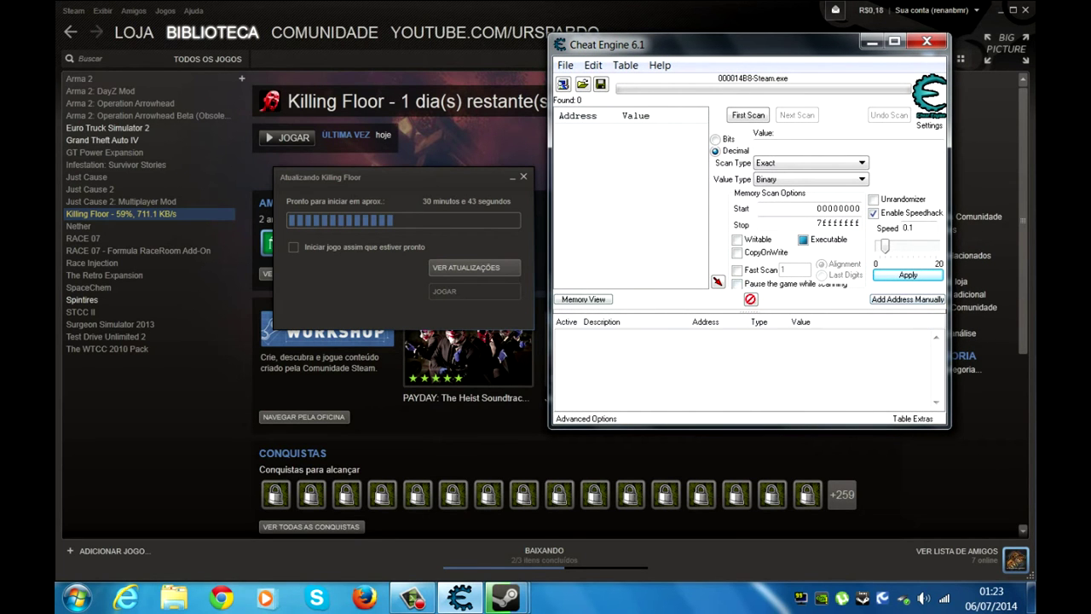
{"action": "left_click", "coordinate": [871, 41]}
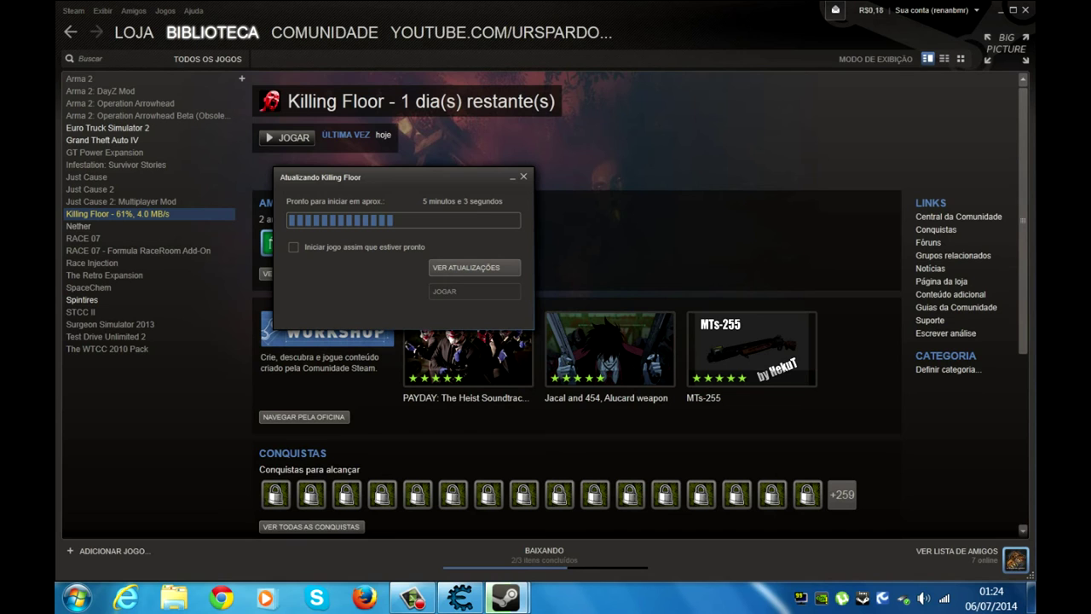
Switch to Cheat Engine, choose the Steam.exe process again from the process list, and minimize the window to return to Steam.
{"action": "left_click", "coordinate": [460, 596]}
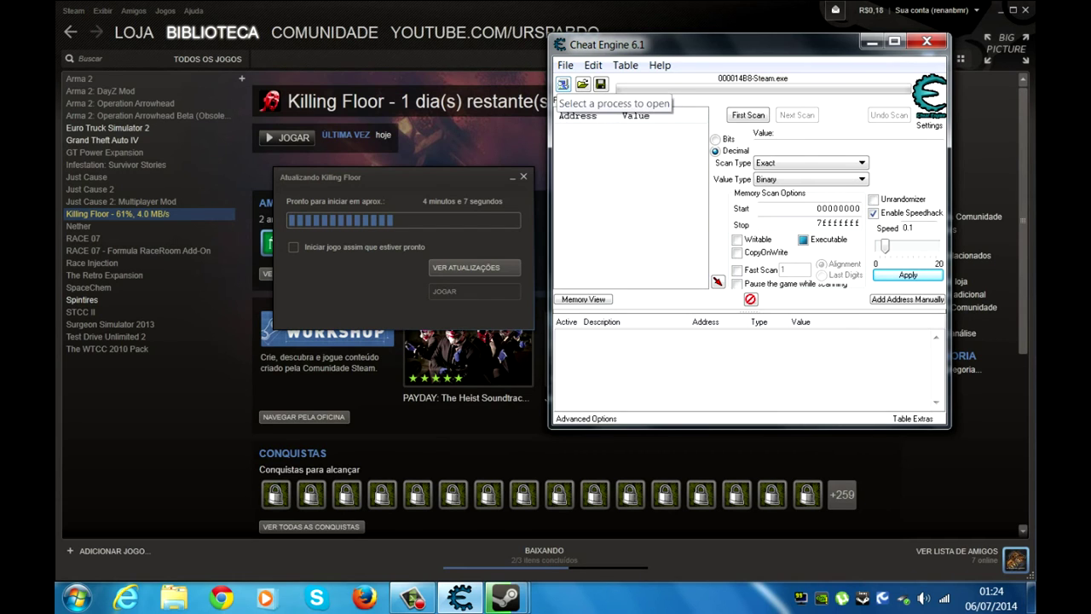
{"action": "left_click", "coordinate": [562, 84]}
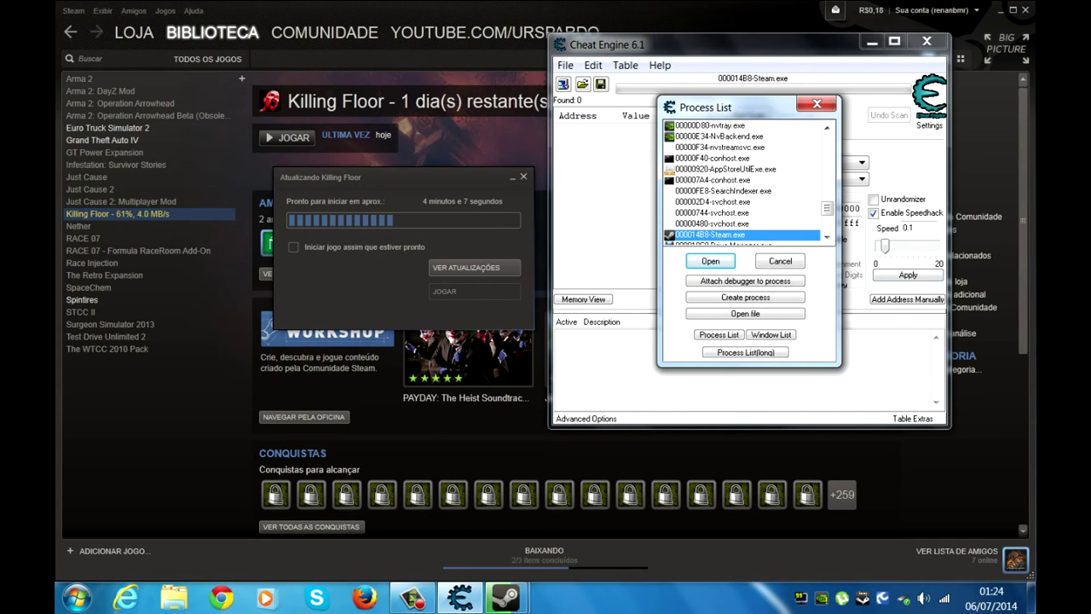
{"action": "key", "text": "Return"}
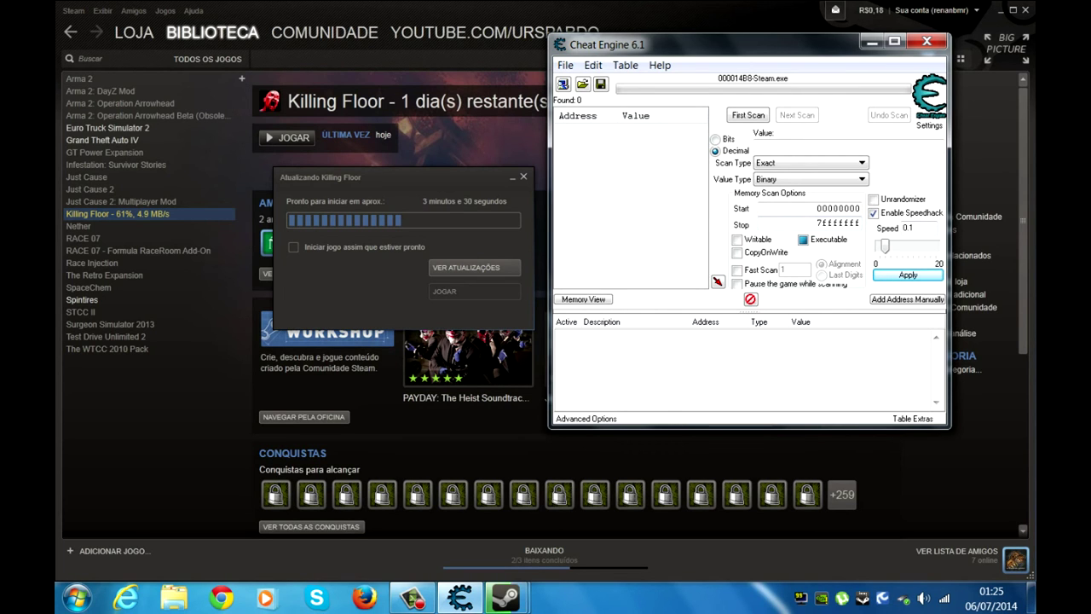
{"action": "left_click_drag", "start_coordinate": [698, 45], "coordinate": [714, 43]}
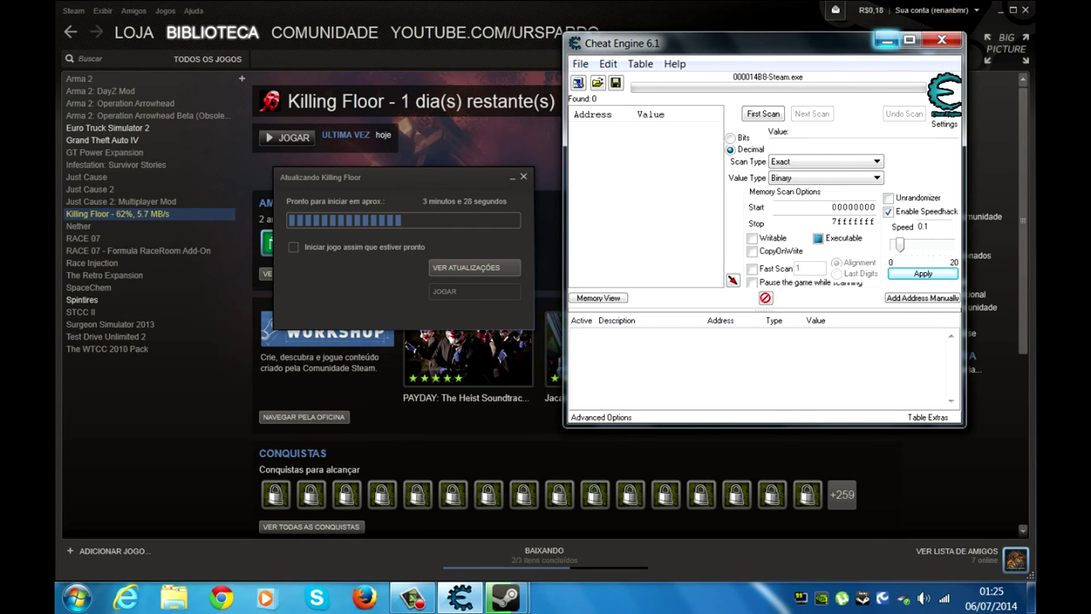
{"action": "left_click", "coordinate": [886, 39]}
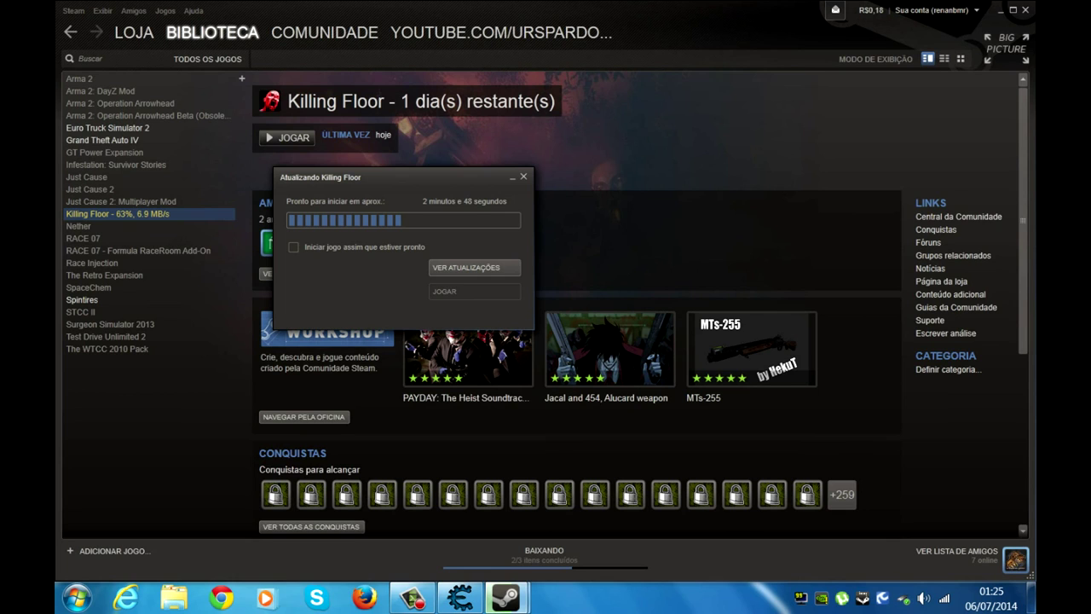
Close the Steam library window and the Killing Floor update dialog, and stop the running screen recording in the capture program.
{"action": "mouse_move", "coordinate": [413, 596]}
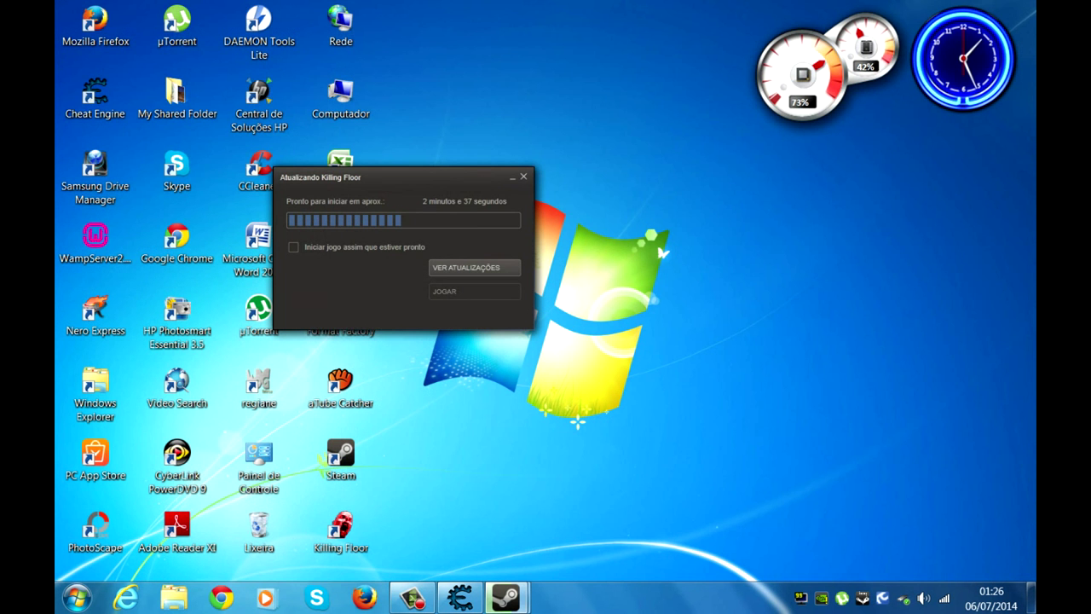
{"action": "left_click", "coordinate": [1026, 10]}
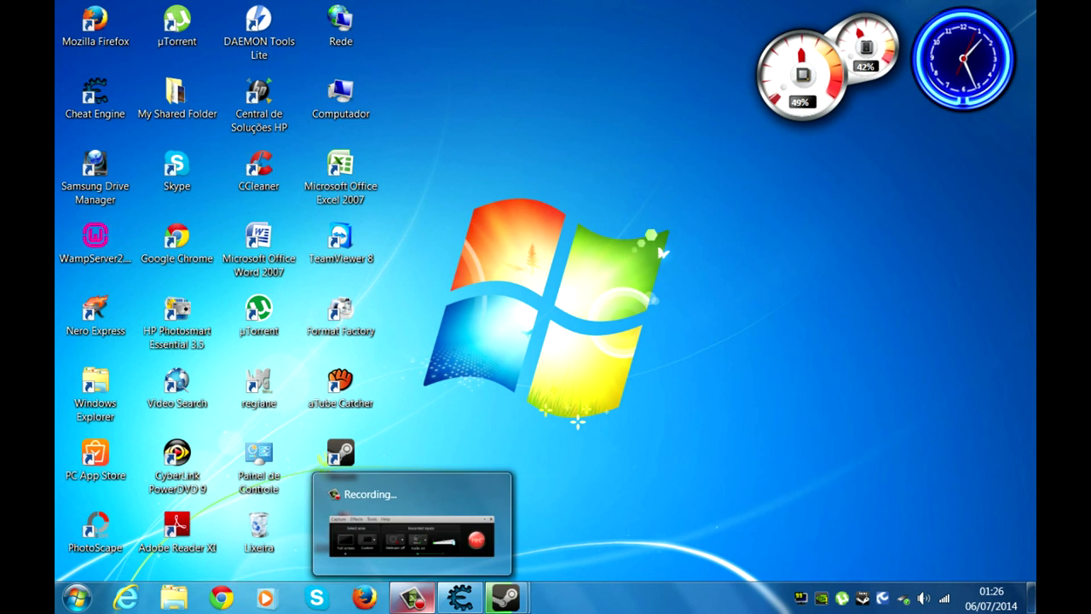
{"action": "mouse_move", "coordinate": [459, 596]}
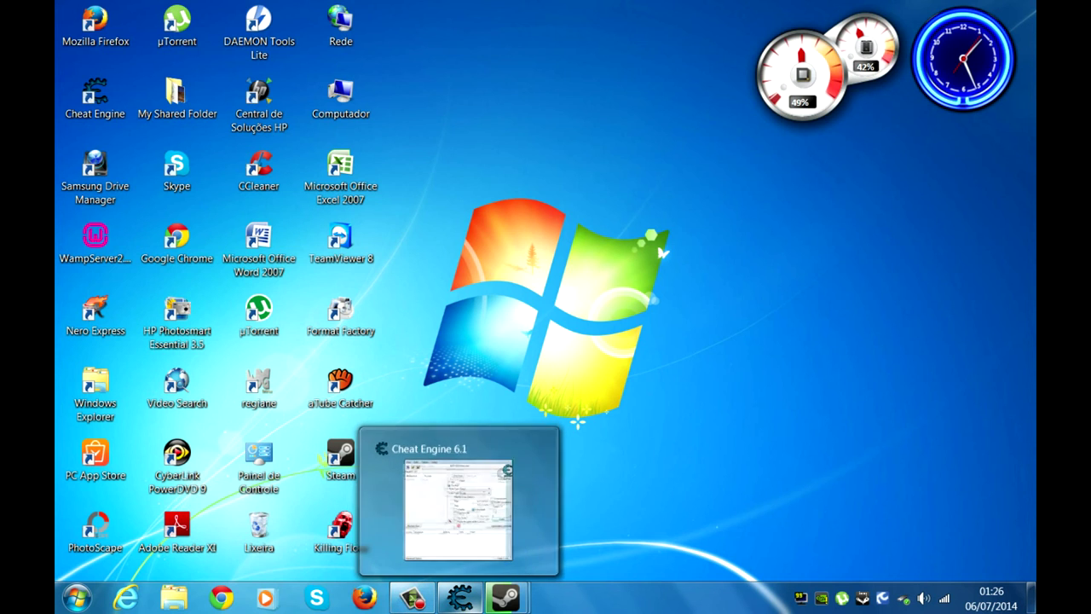
{"action": "left_click", "coordinate": [412, 596]}
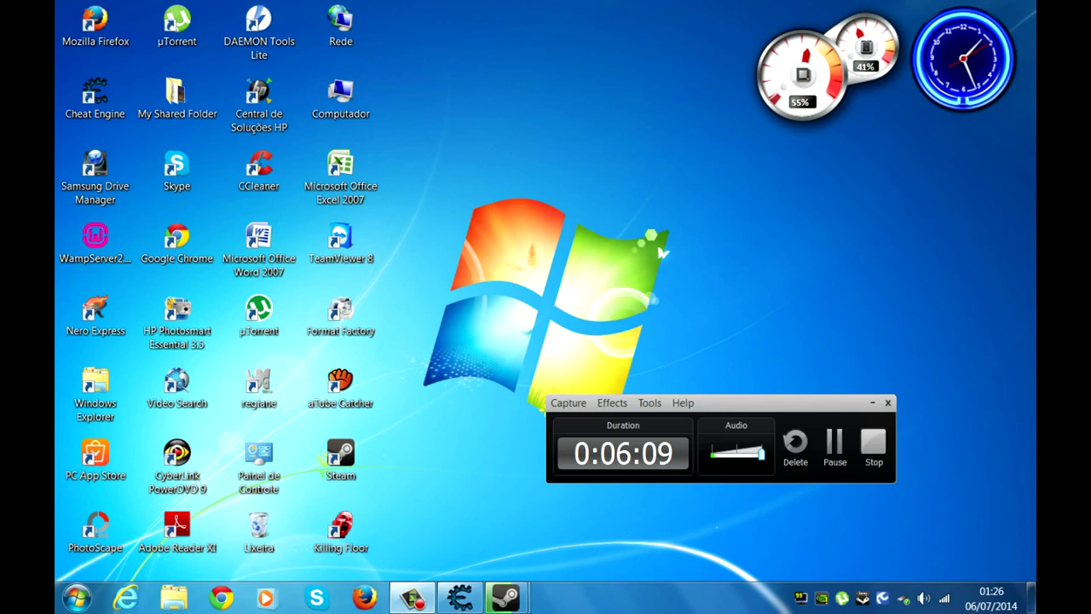
{"action": "left_click", "coordinate": [873, 441]}
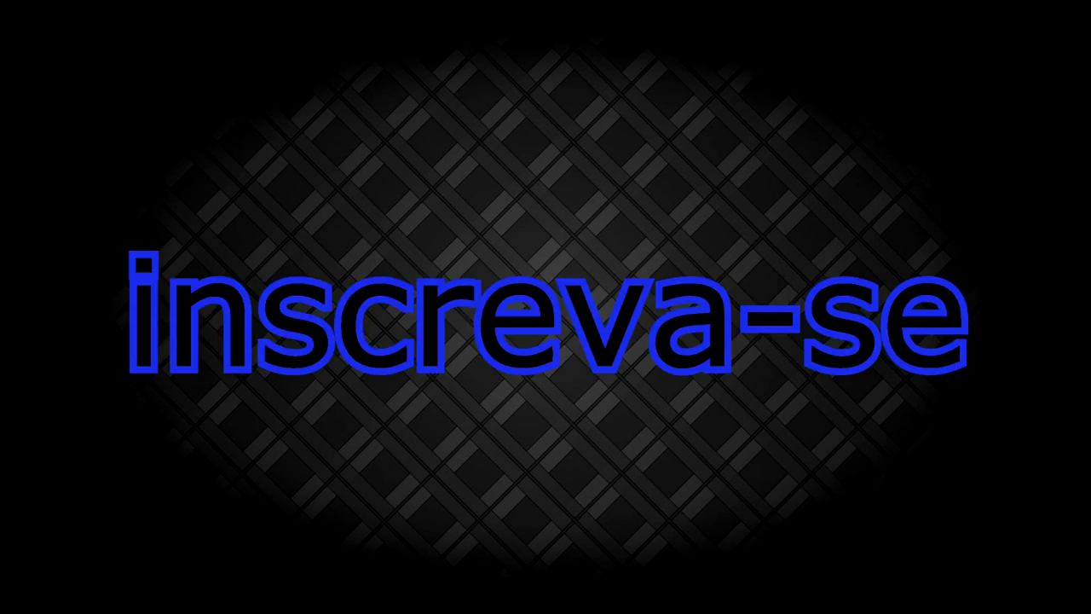